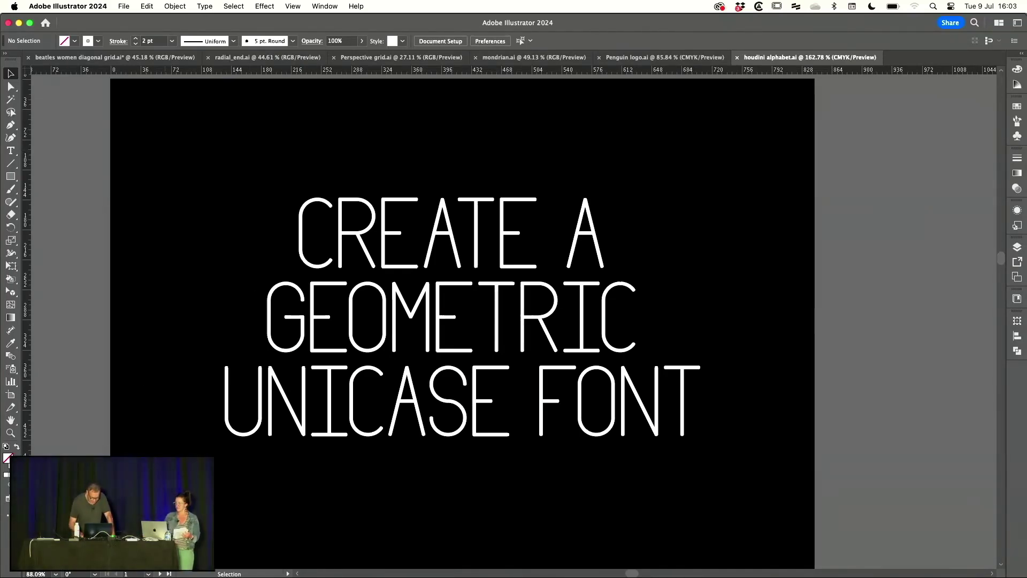
# Go to artboard 2, which holds the circles-and-diagonals construction grid.
pyautogui.click(161, 573)
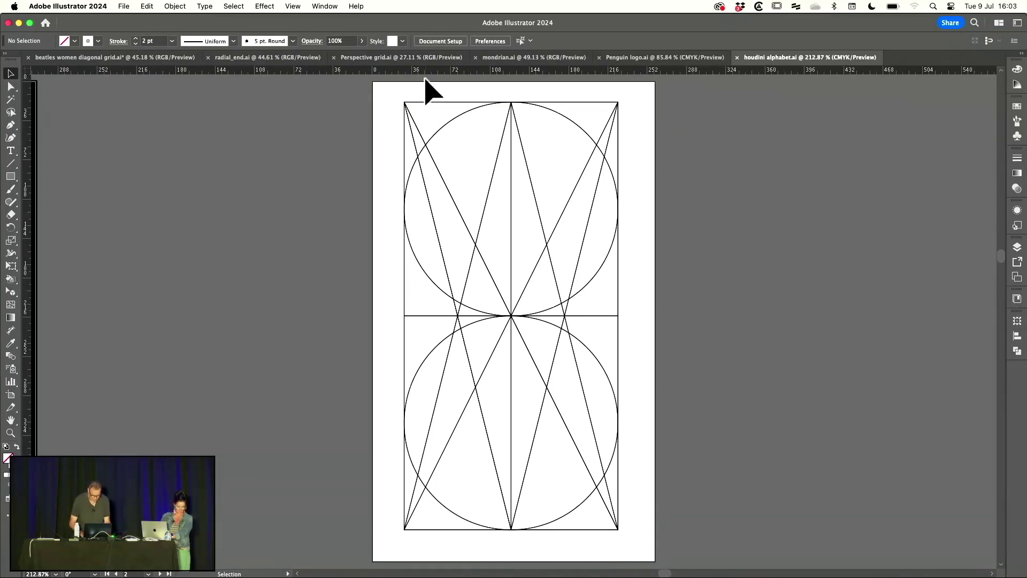
# Marquee-select all grid paths and turn them into guides with View > Guides > Make Guides.
pyautogui.moveTo(387, 92)
pyautogui.mouseDown()
pyautogui.moveTo(496, 233)
pyautogui.moveTo(642, 504)
pyautogui.mouseUp()
pyautogui.scroll(-2, 658, 554)
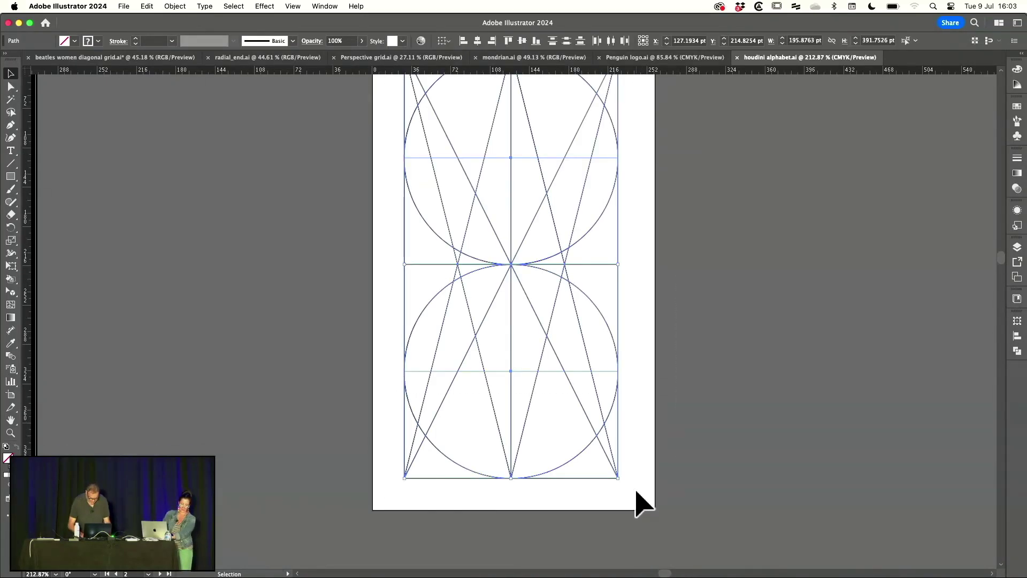
pyautogui.press('v')
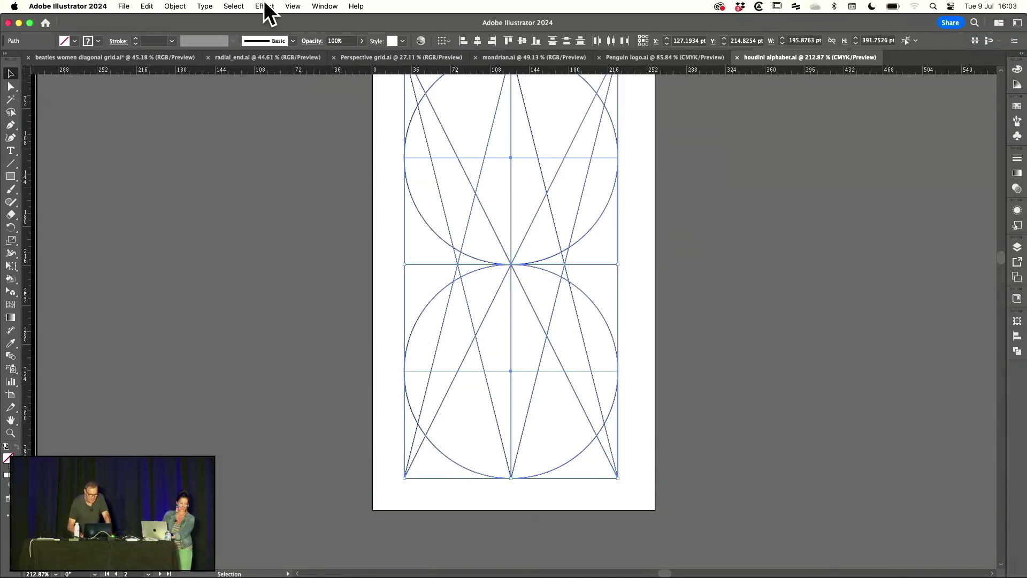
pyautogui.click(292, 7)
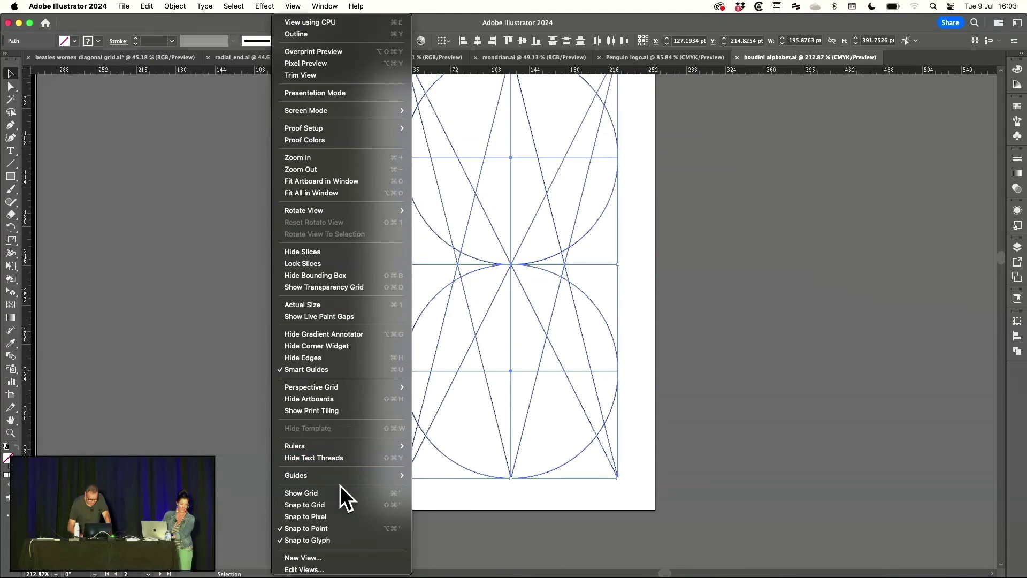
pyautogui.moveTo(295, 475)
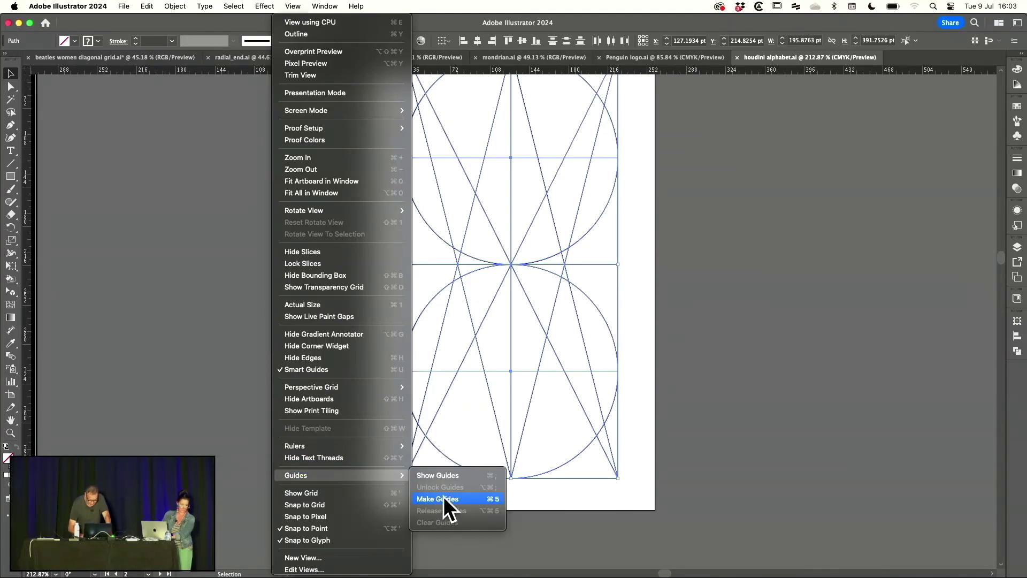
pyautogui.click(444, 497)
pyautogui.click(768, 360)
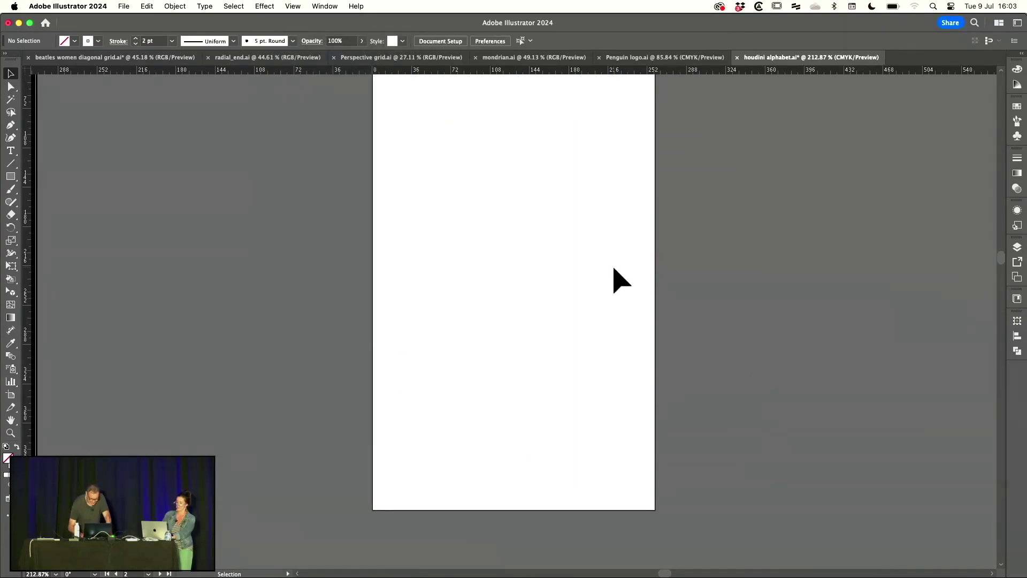
# Pan the whole grid back into view and select all its lines.
pyautogui.press('super+semicolon')
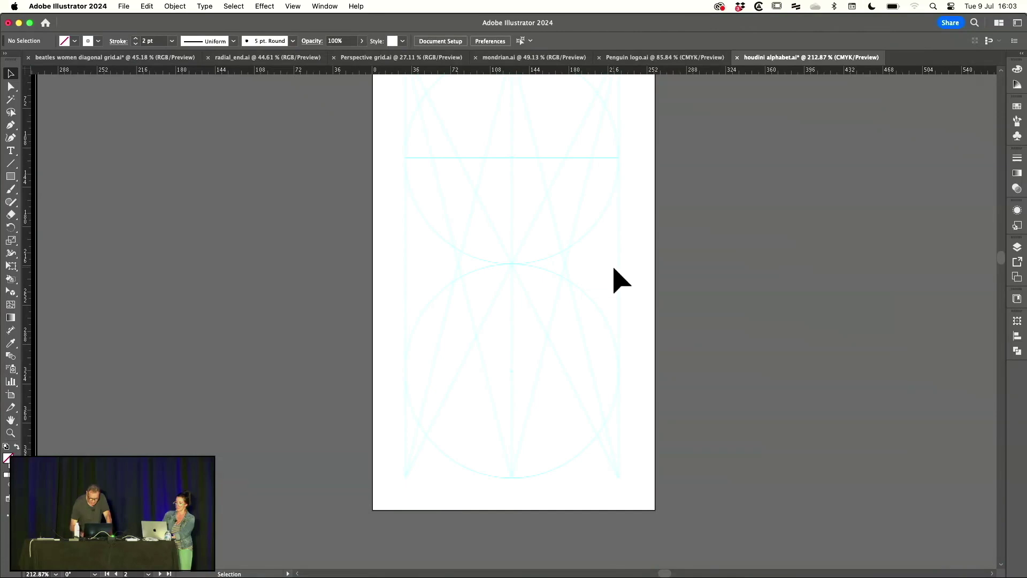
pyautogui.press('space')
pyautogui.moveTo(665, 176); pyautogui.dragTo(665, 217)
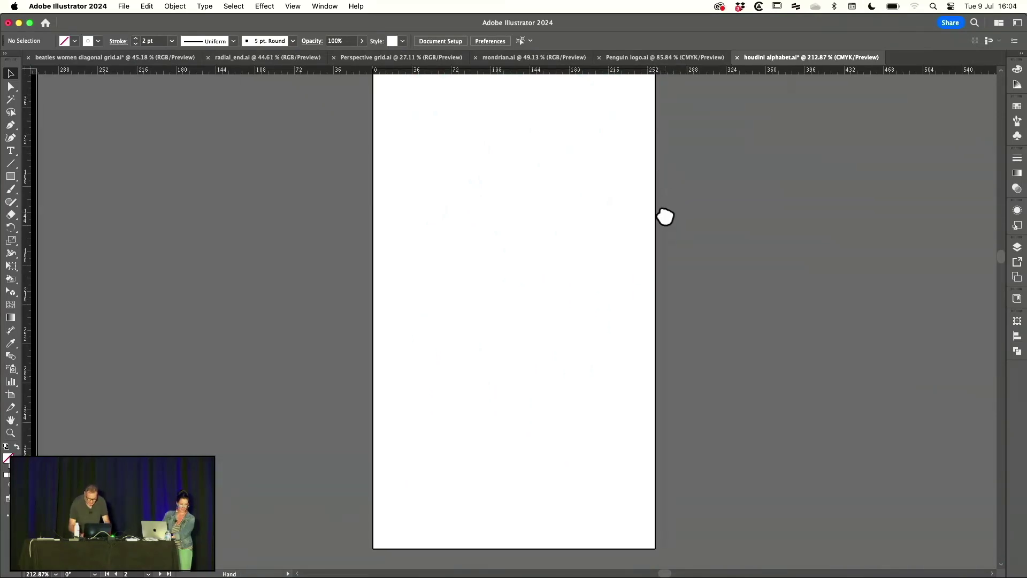
pyautogui.press('super+a')
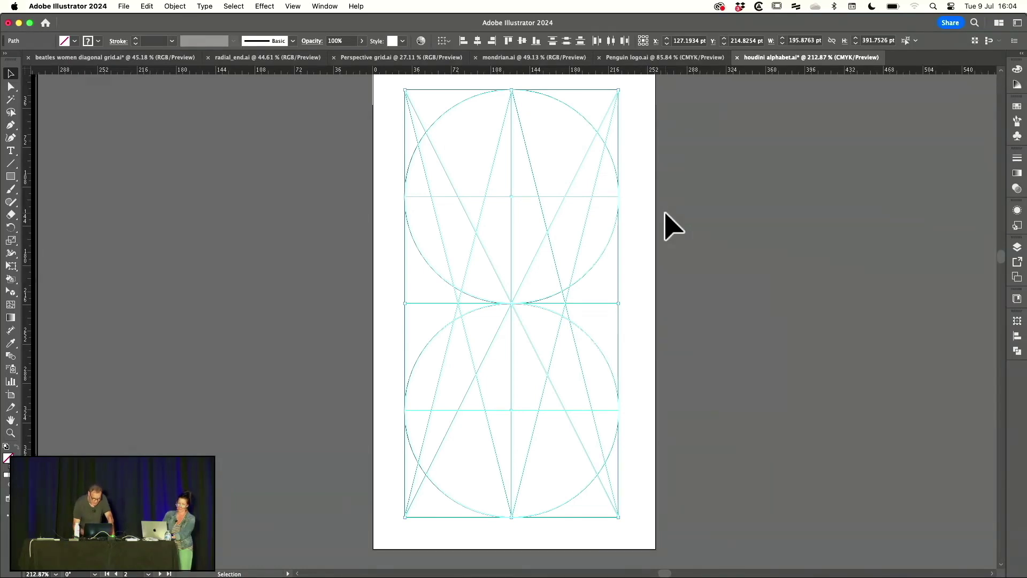
# Set the grid paths' stroke to None and select the Live Paint Bucket (K).
pyautogui.click(99, 39)
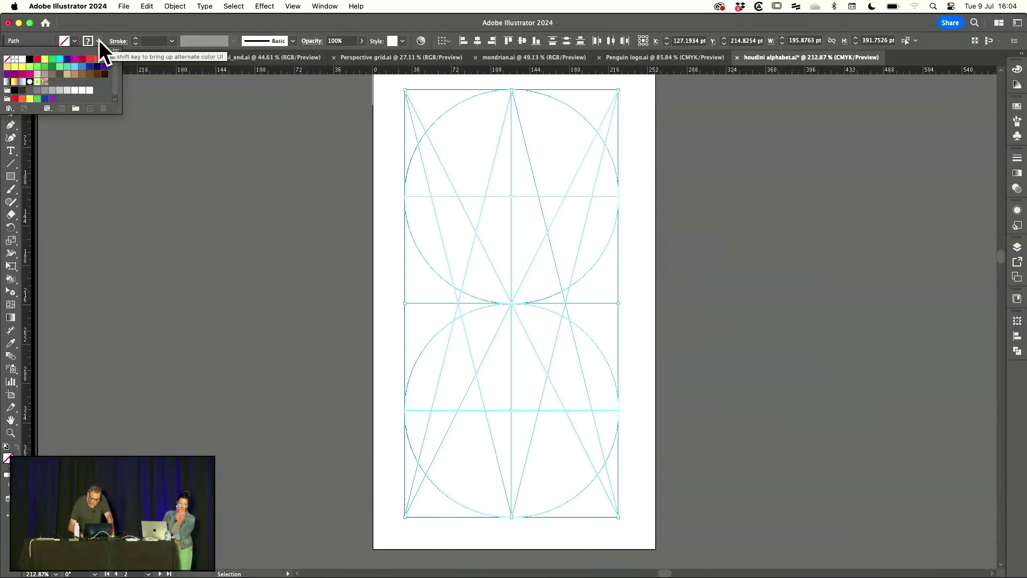
pyautogui.click(11, 60)
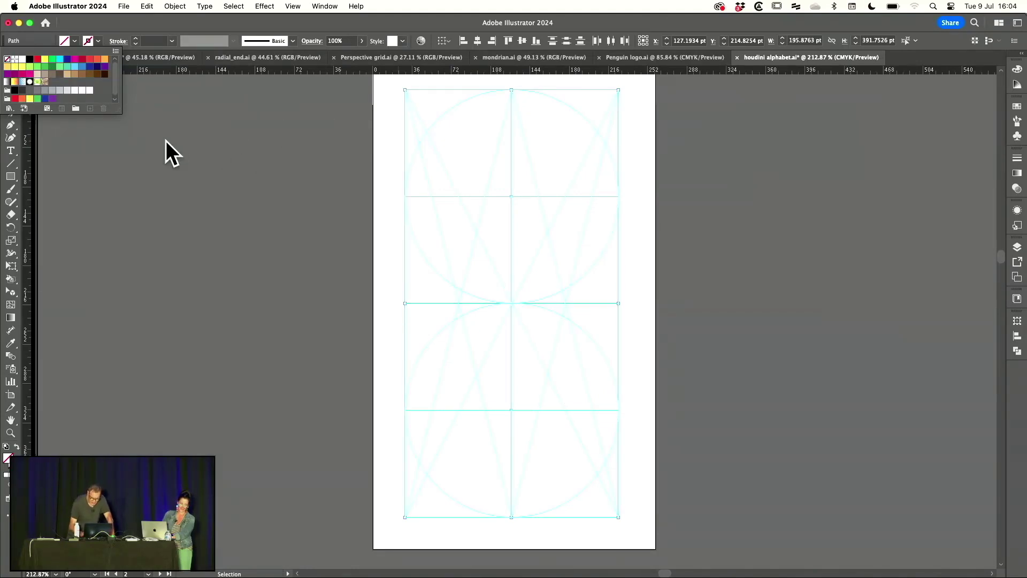
pyautogui.press('Escape')
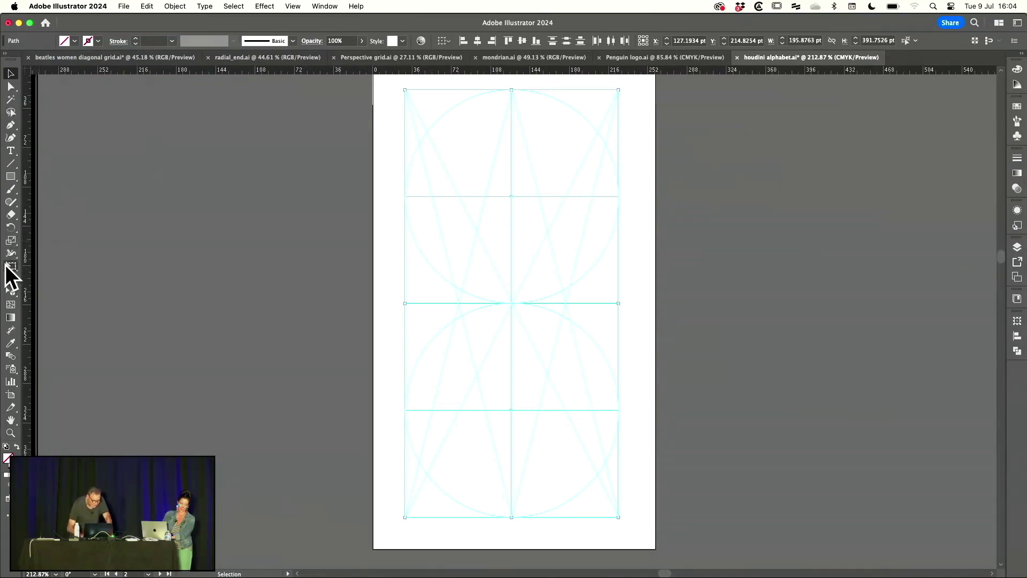
pyautogui.click(12, 286)
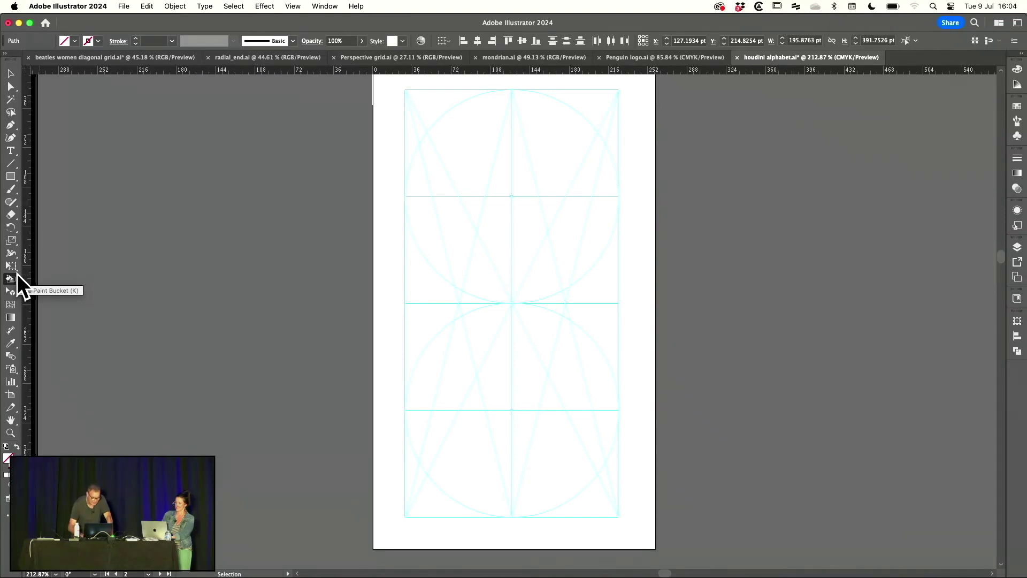
# Set the Live Paint Bucket to paint strokes only and pick a stroke swatch.
pyautogui.doubleClick(13, 287)
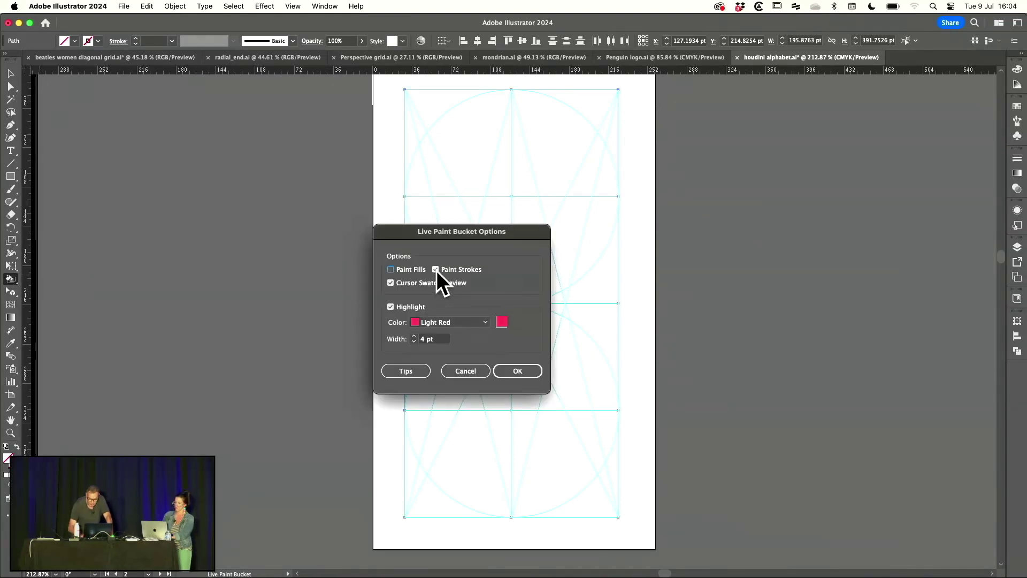
pyautogui.click(518, 370)
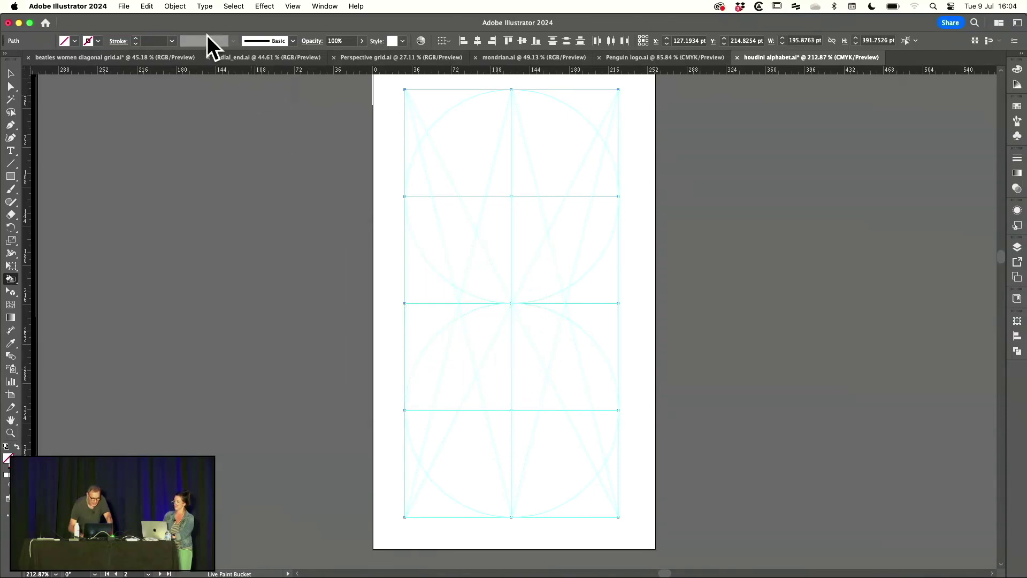
pyautogui.click(99, 41)
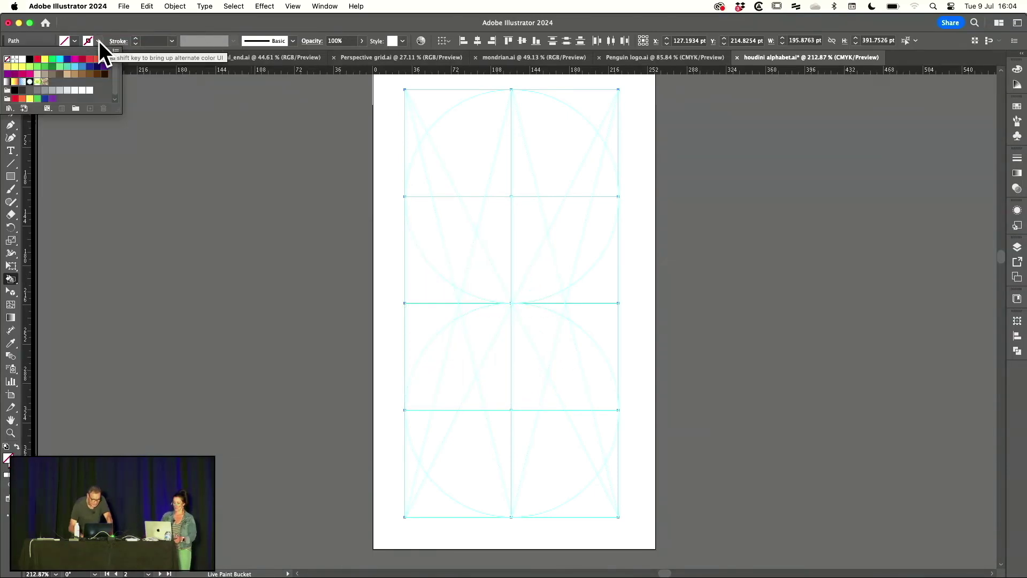
pyautogui.click(29, 74)
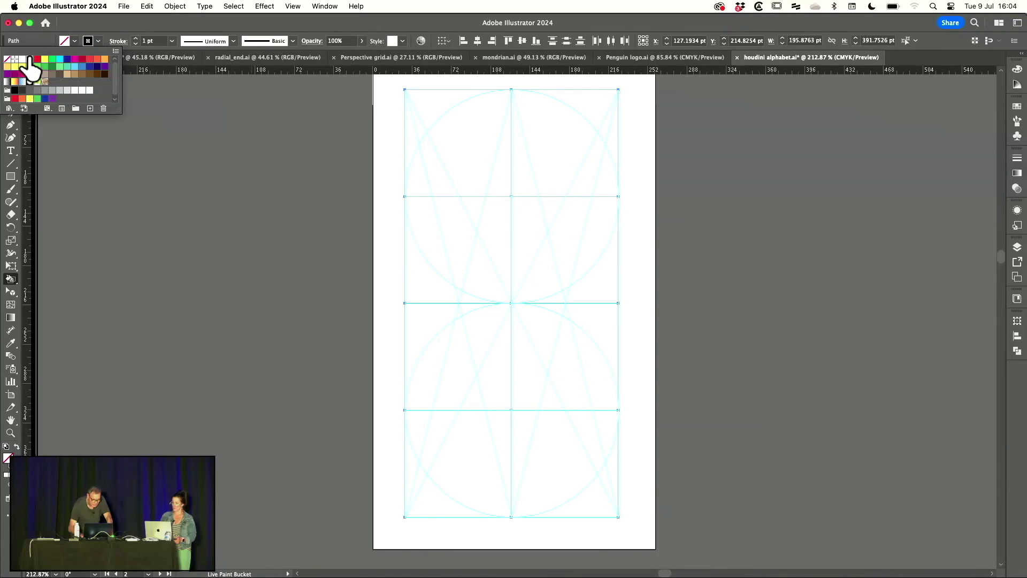
pyautogui.click(171, 42)
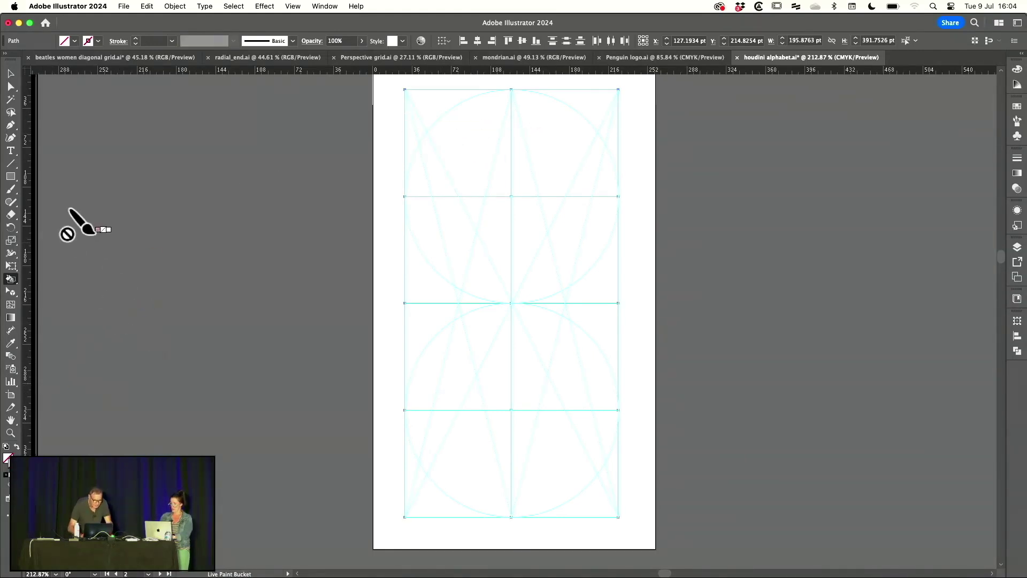
# Make the grid a Live Paint group and choose black as the stroke colour.
pyautogui.click(464, 145)
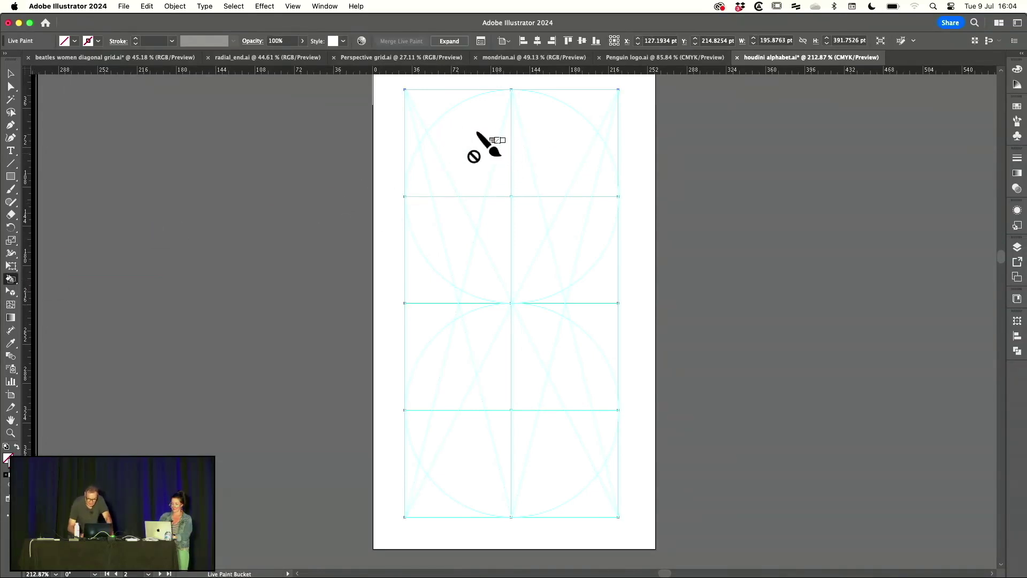
pyautogui.click(98, 41)
pyautogui.click(30, 61)
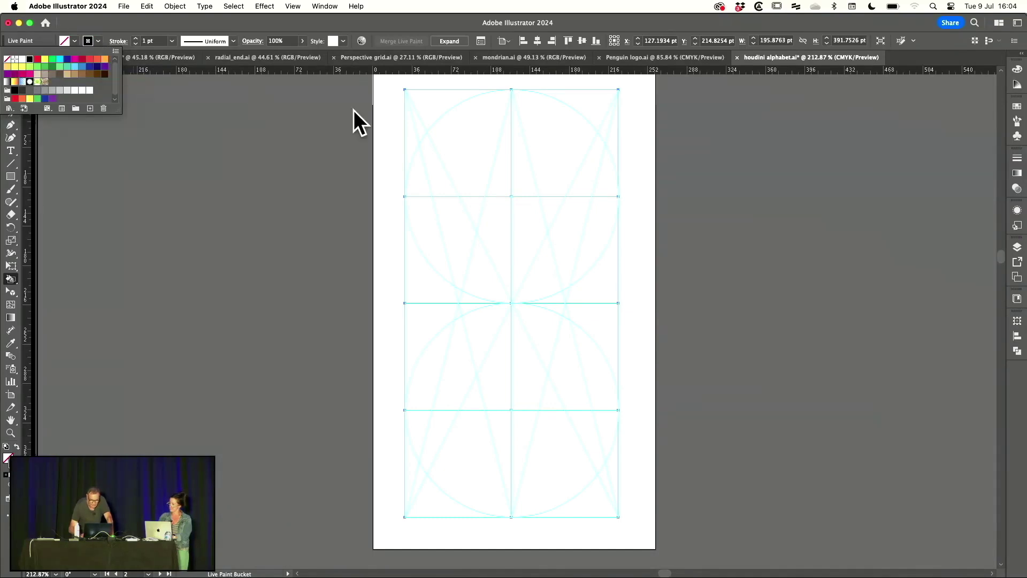
# Paint the diagonal from the top centre black and set stroke weight to 10 pt.
pyautogui.click(490, 158)
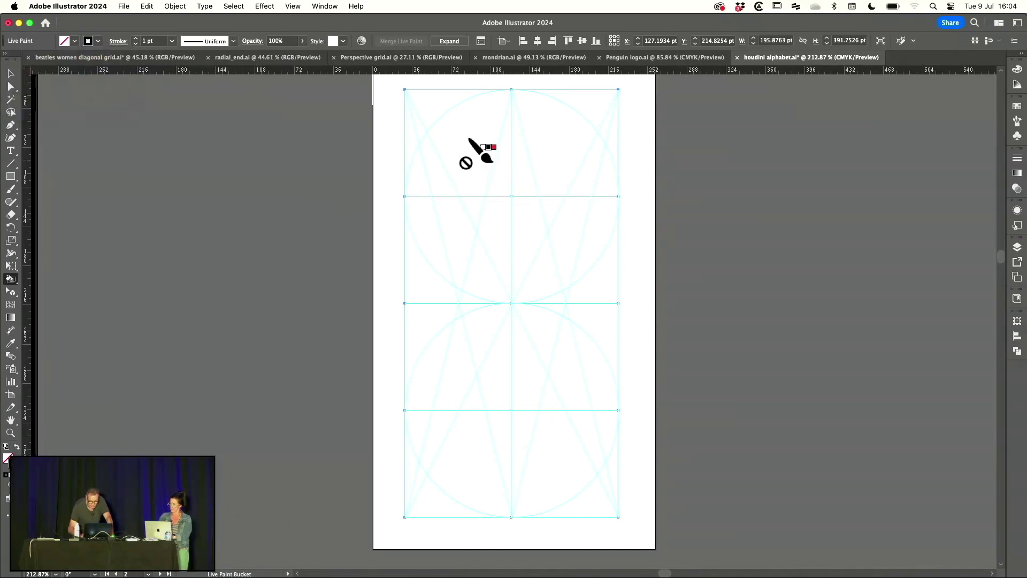
pyautogui.click(484, 153)
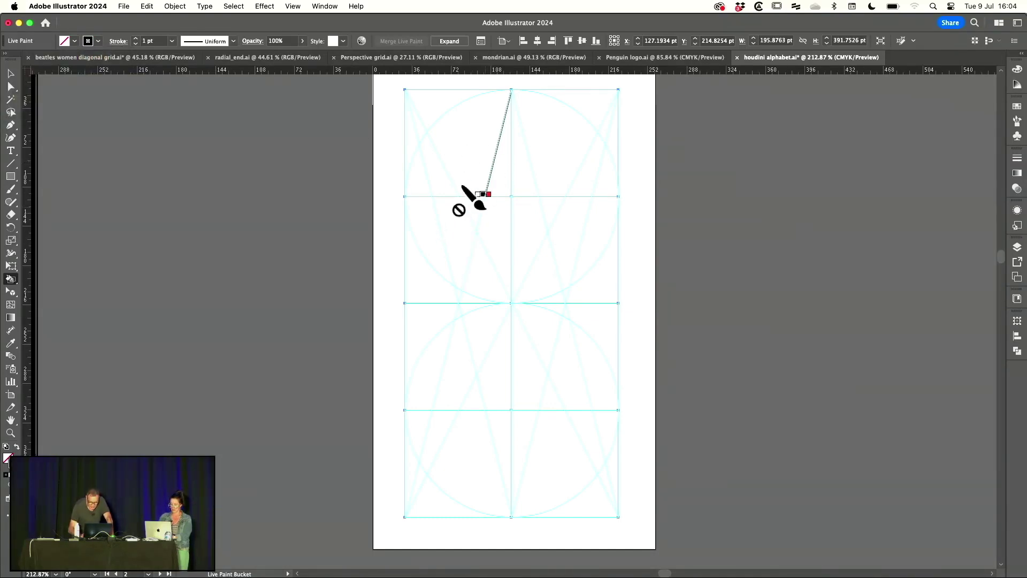
pyautogui.click(468, 240)
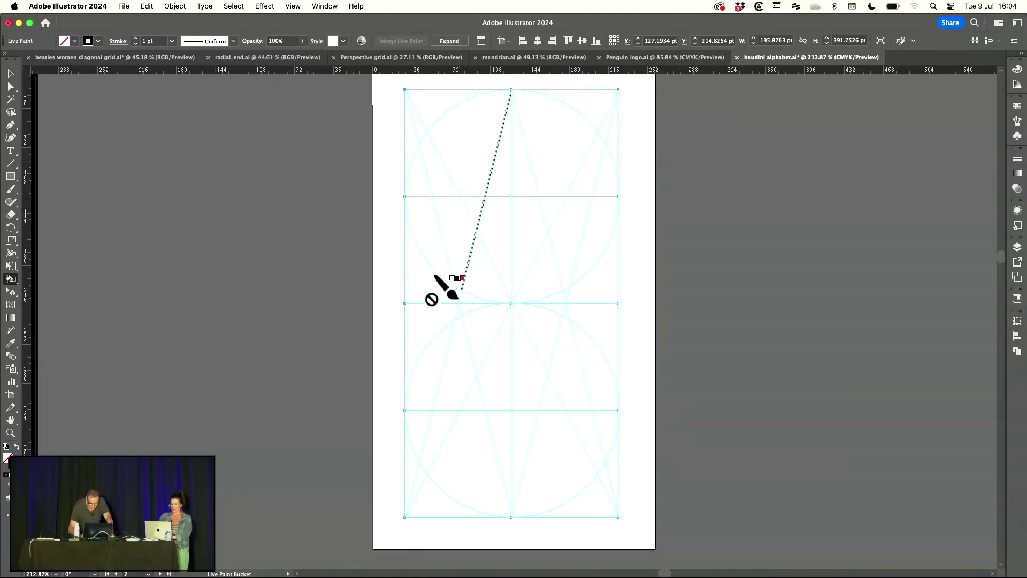
pyautogui.click(172, 41)
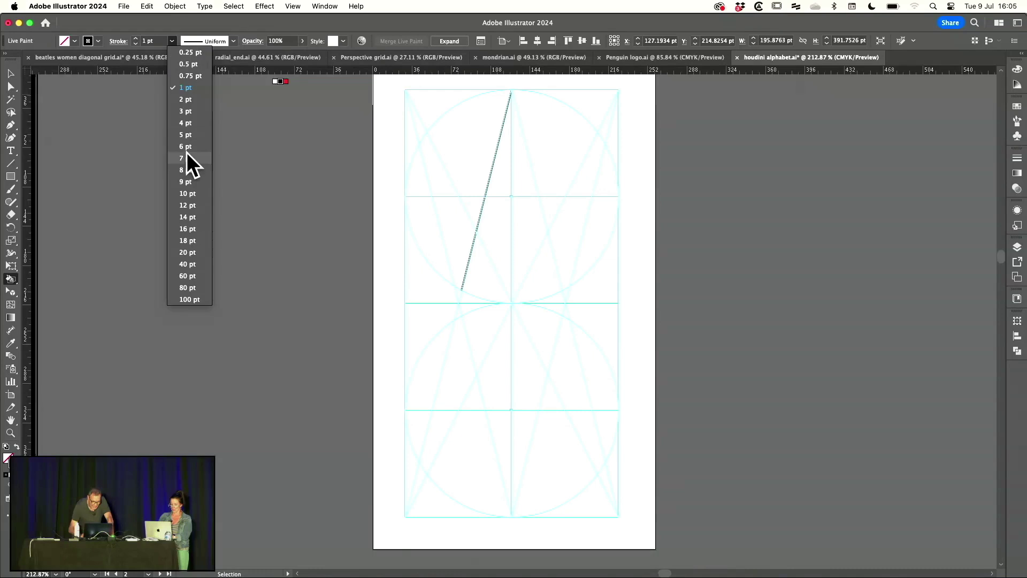
pyautogui.click(187, 195)
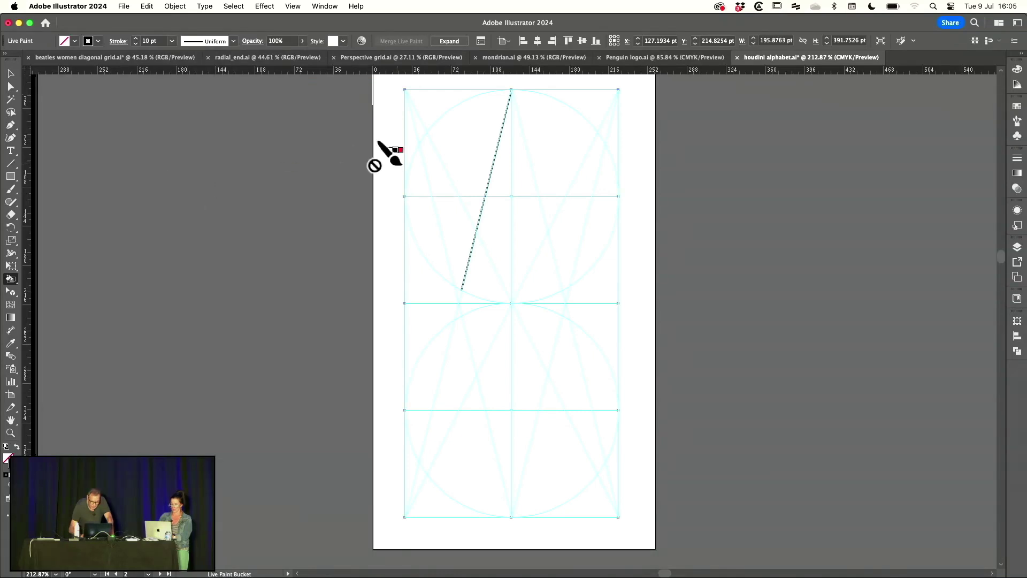
# Paint the left diagonal leg black from the apex down to the bottom-left corner.
pyautogui.click(485, 147)
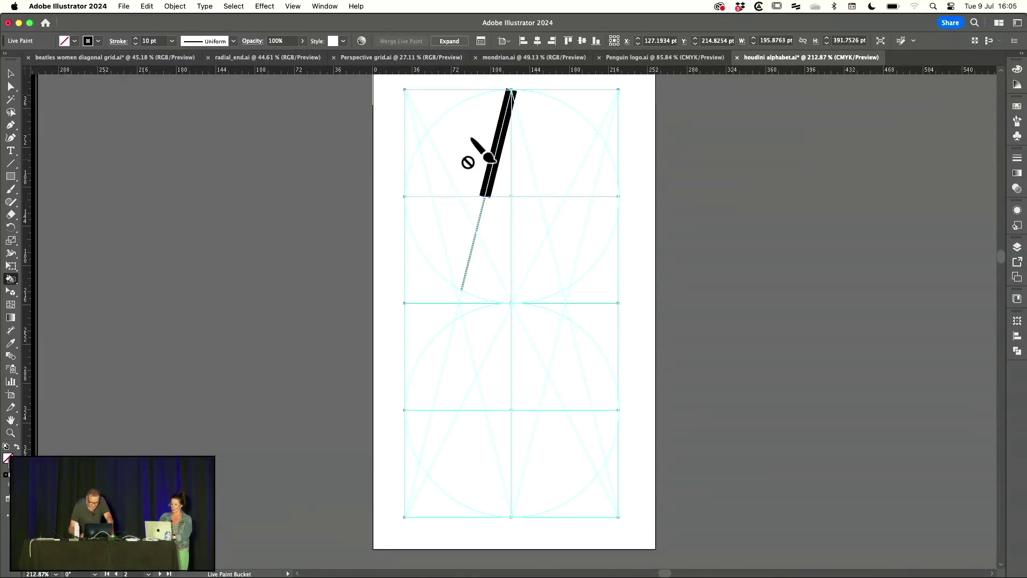
pyautogui.click(479, 210)
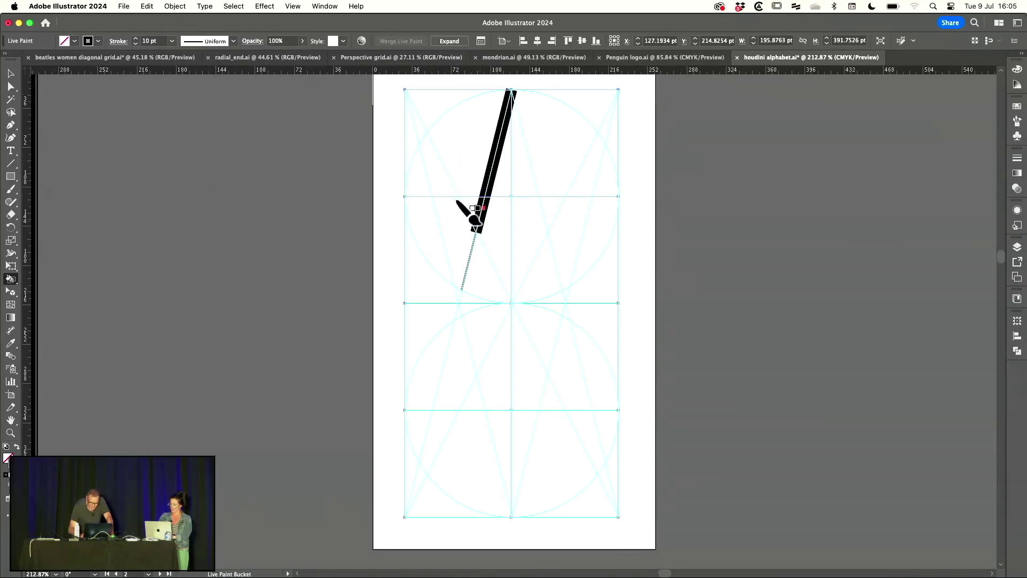
pyautogui.rightClick(472, 266)
pyautogui.press('Escape')
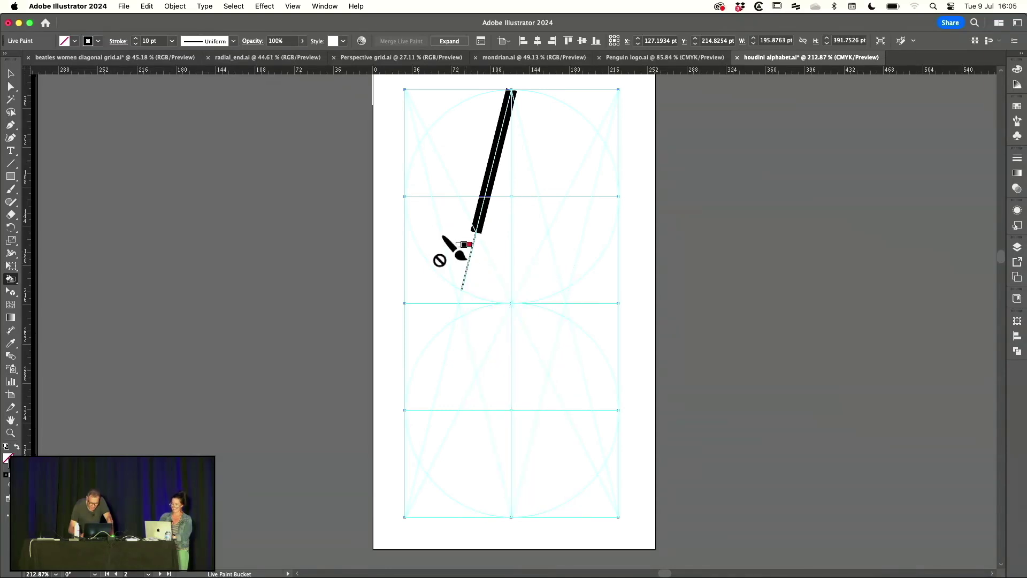
pyautogui.click(466, 240)
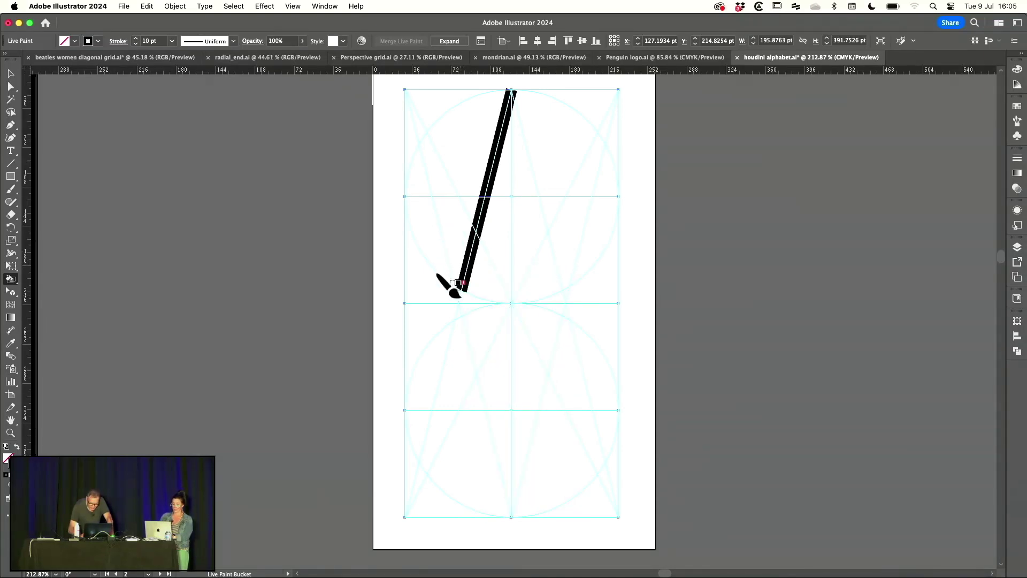
pyautogui.click(459, 313)
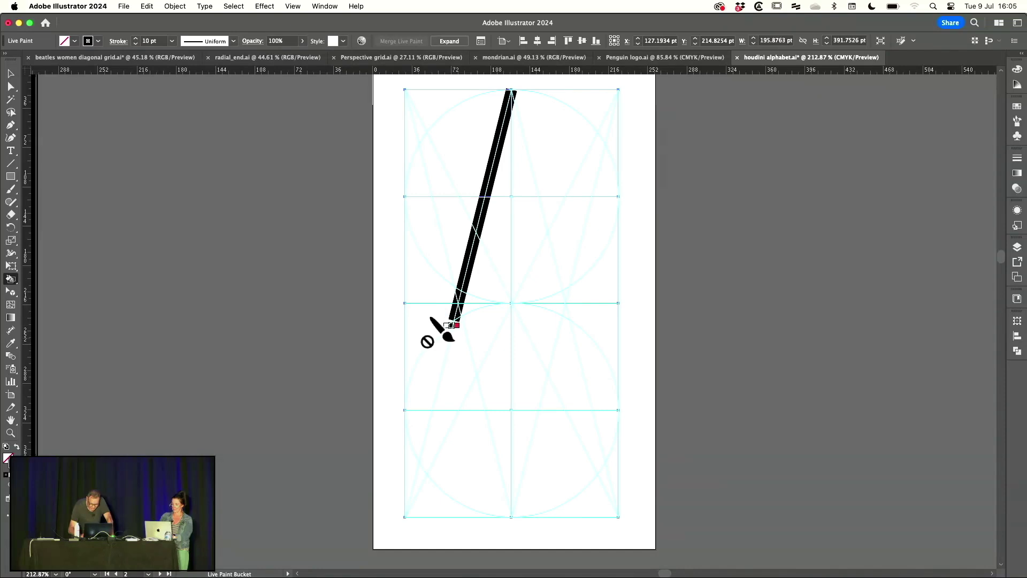
pyautogui.click(440, 353)
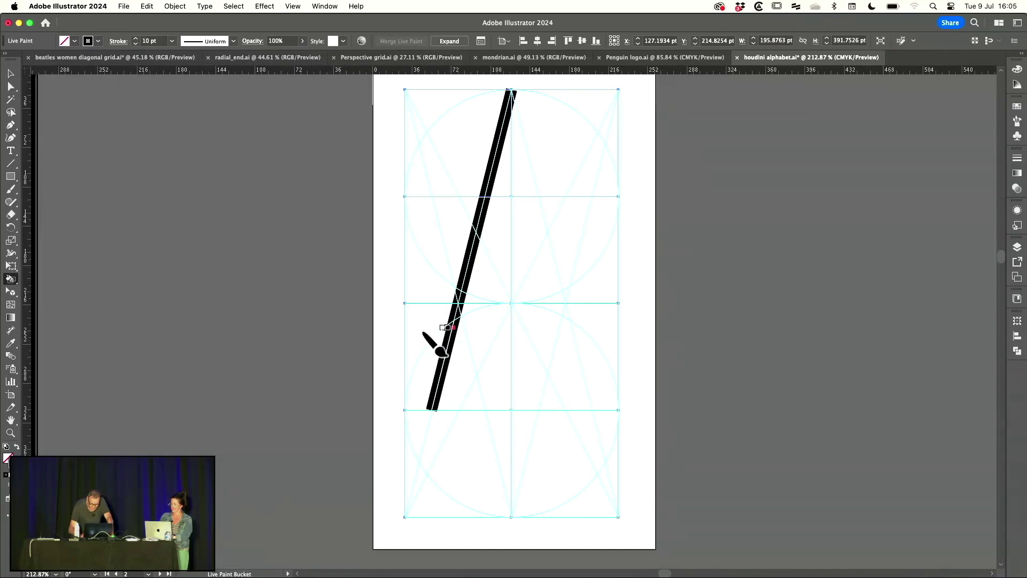
pyautogui.click(414, 425)
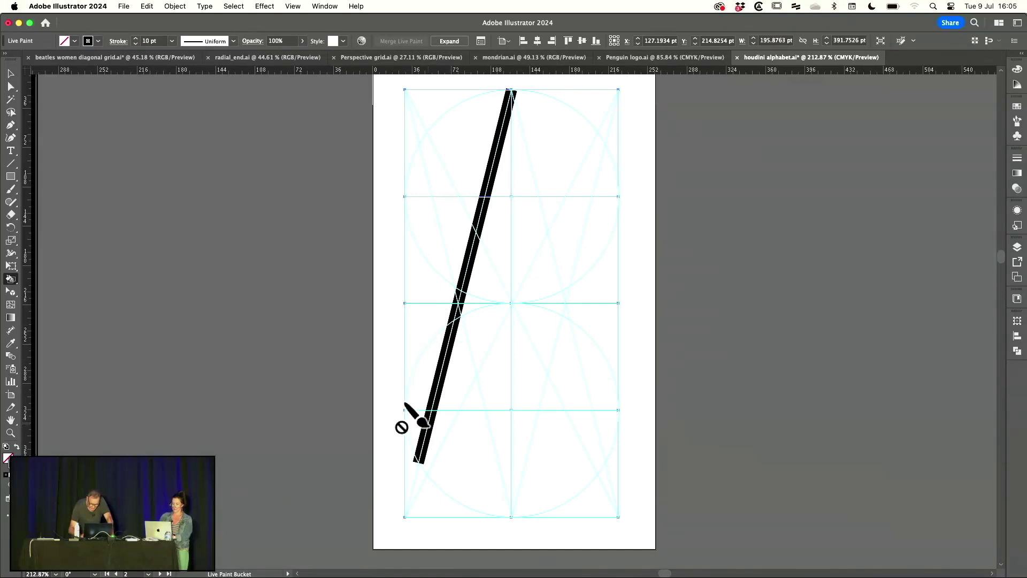
pyautogui.click(411, 474)
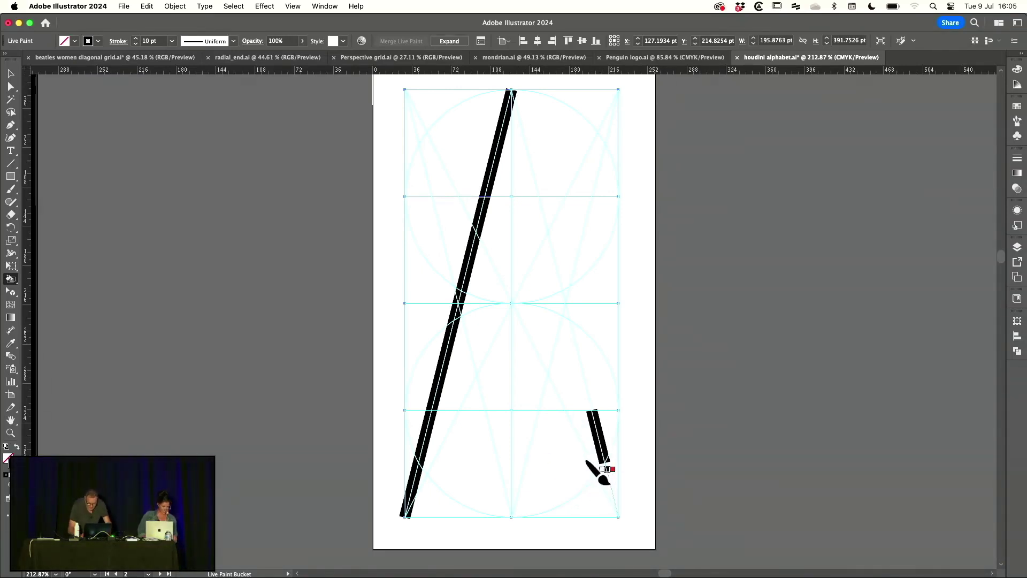
# Paint the right diagonal leg black from the bottom-right corner up to the apex.
pyautogui.click(602, 465)
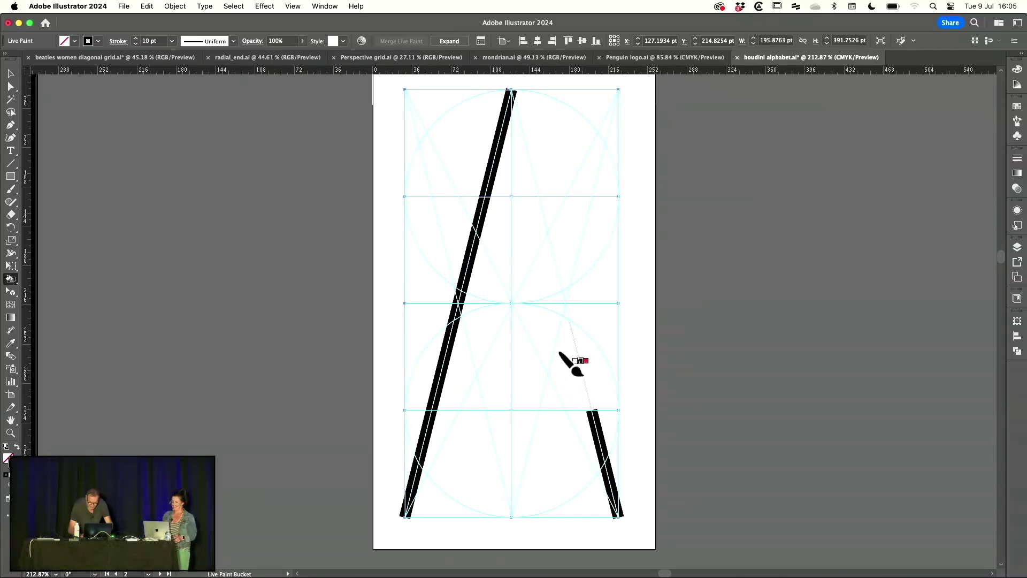
pyautogui.click(579, 365)
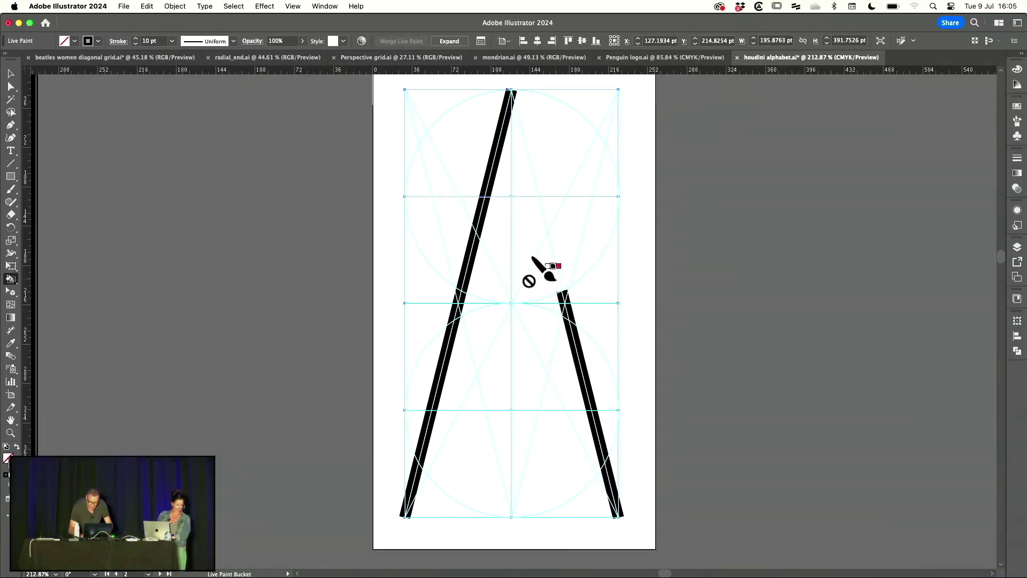
pyautogui.click(553, 262)
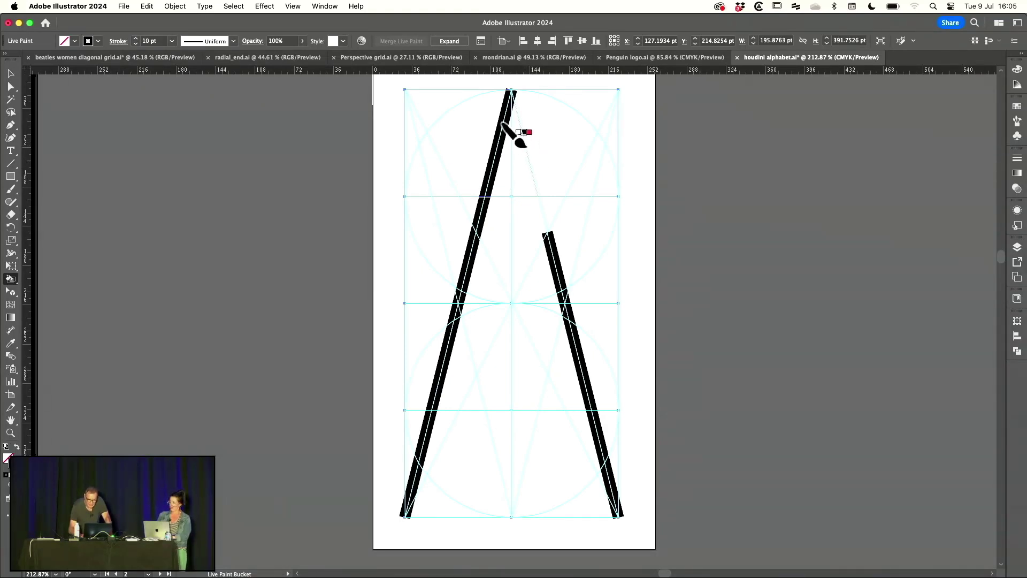
pyautogui.click(517, 132)
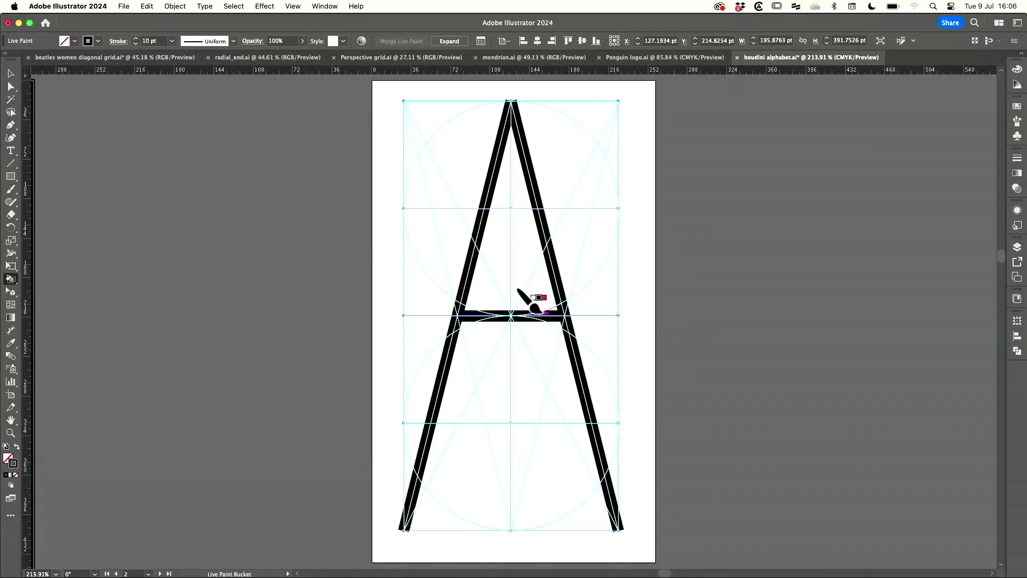
# Give the A's strokes Round Cap ends, then fit all artboards with Cmd+Alt+0.
pyautogui.click(11, 75)
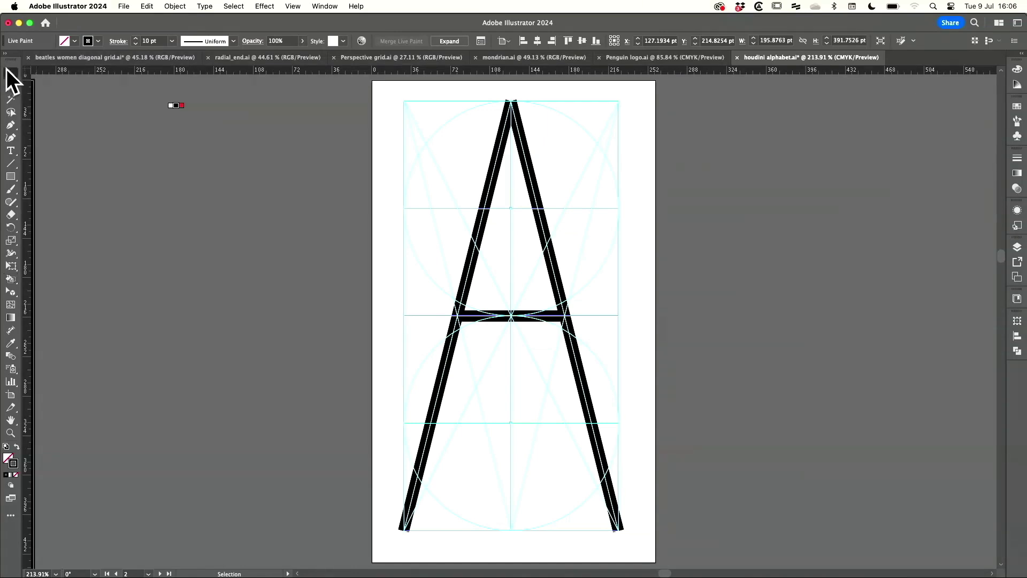
pyautogui.click(118, 41)
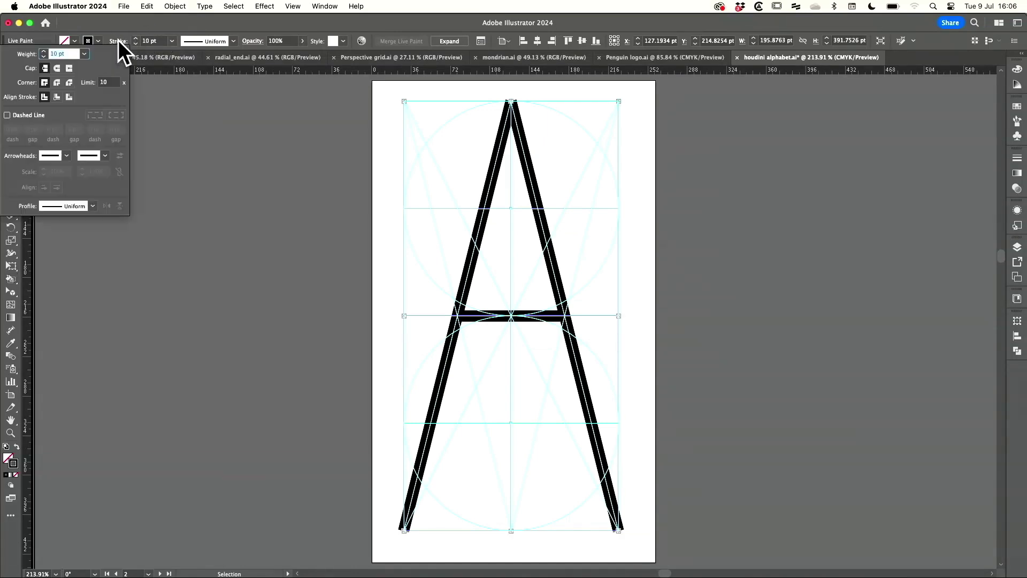
pyautogui.click(58, 68)
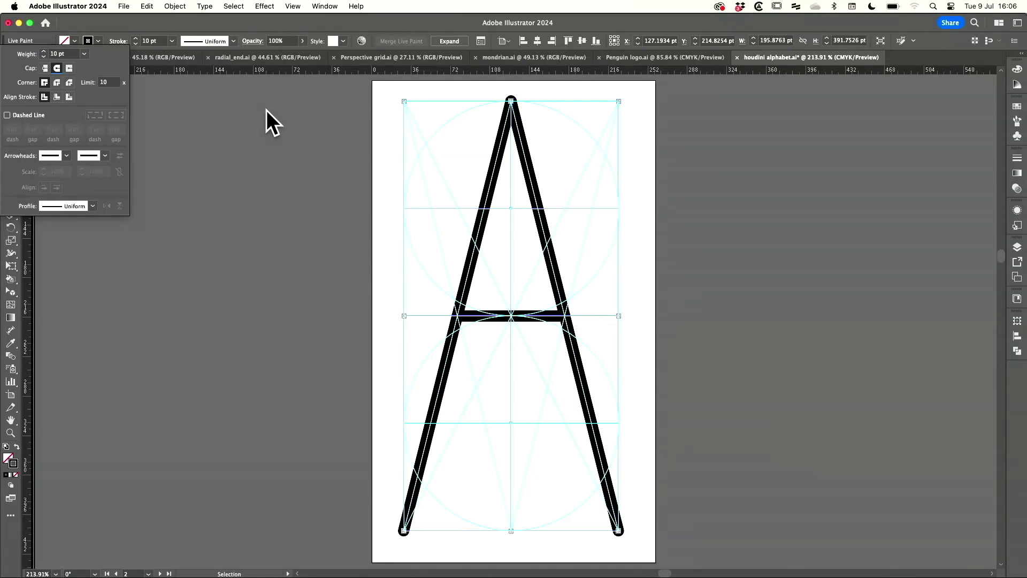
pyautogui.press('Escape')
pyautogui.press('alt+super+0')
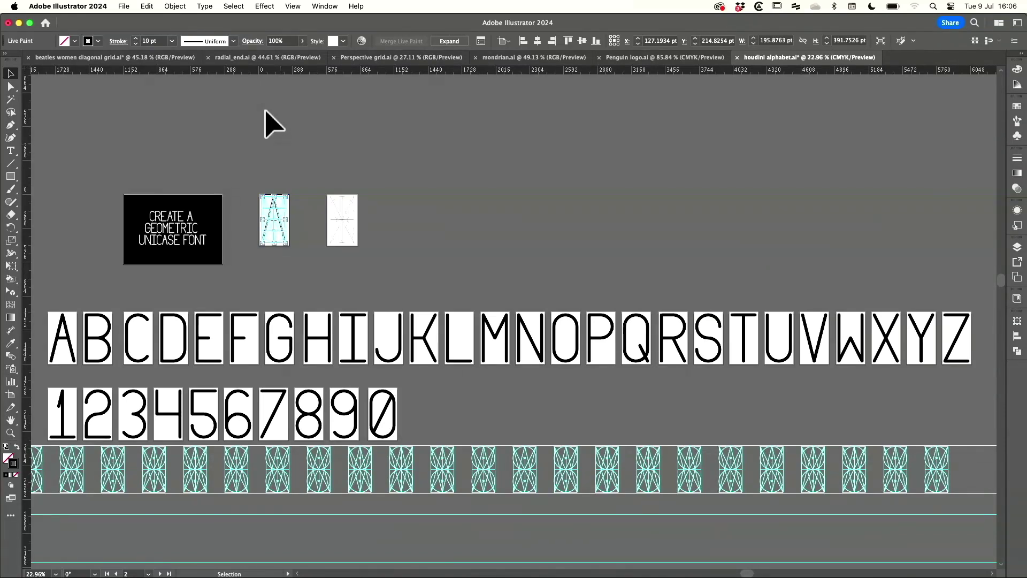
pyautogui.click(292, 7)
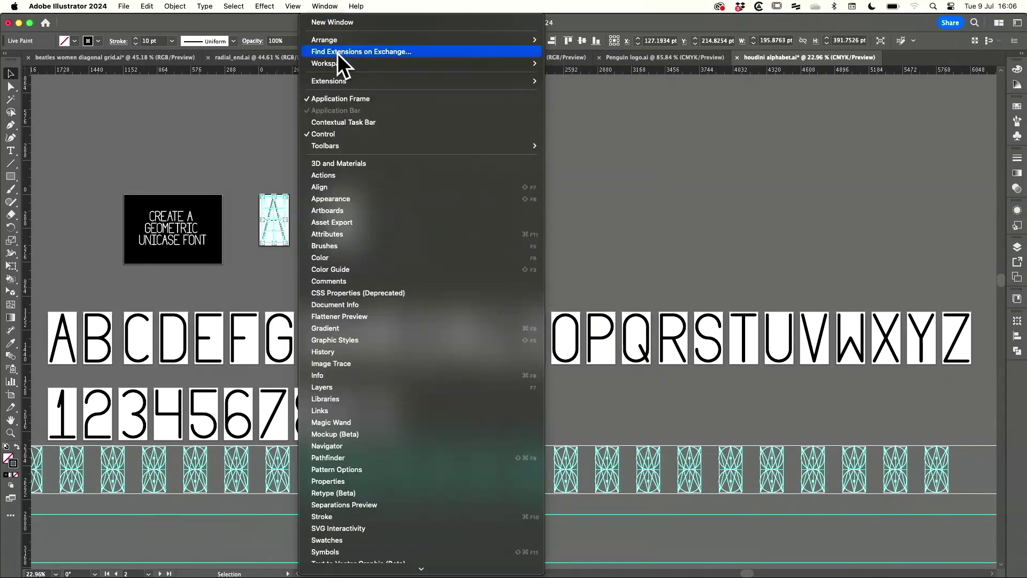
pyautogui.moveTo(417, 81)
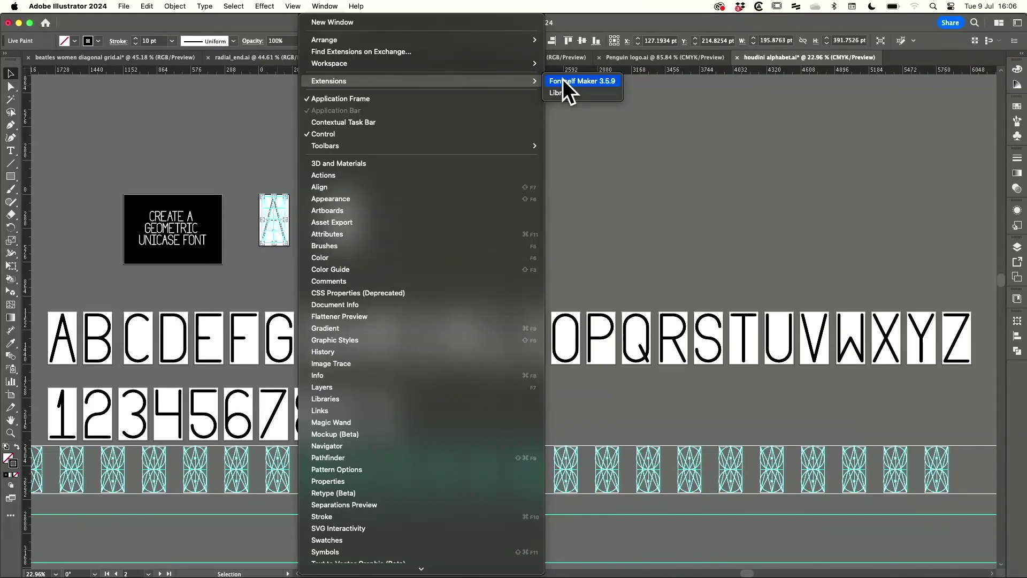
pyautogui.click(562, 78)
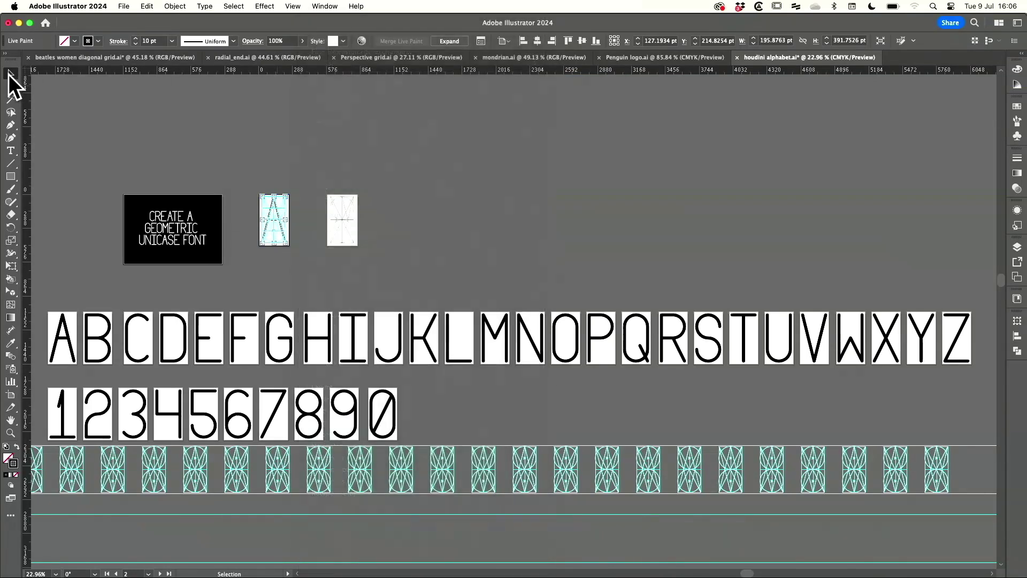
# Deselect the artwork and fit the letter A artboard in the window.
pyautogui.click(157, 143)
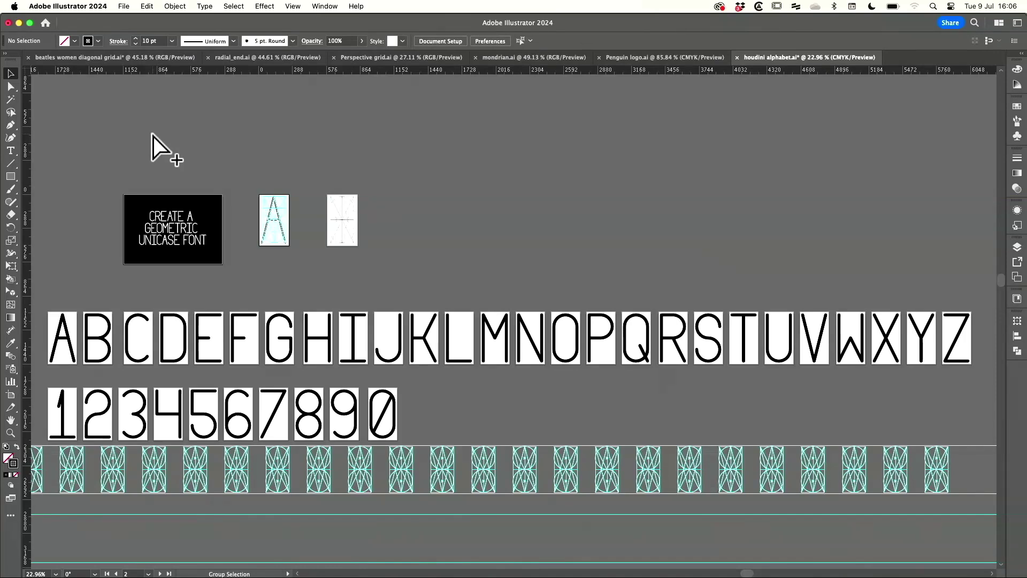
pyautogui.hotkey('ctrl', '0')
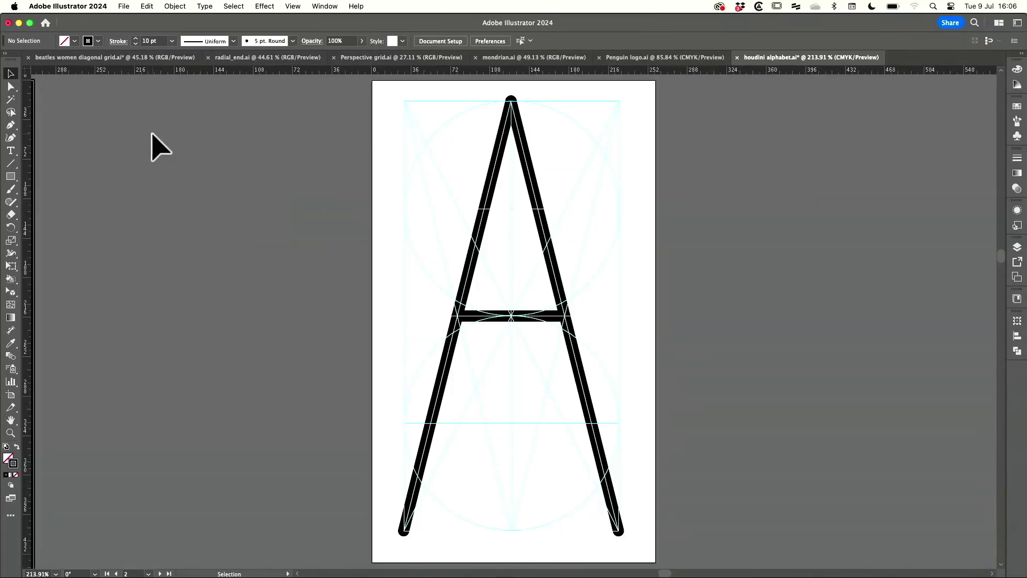